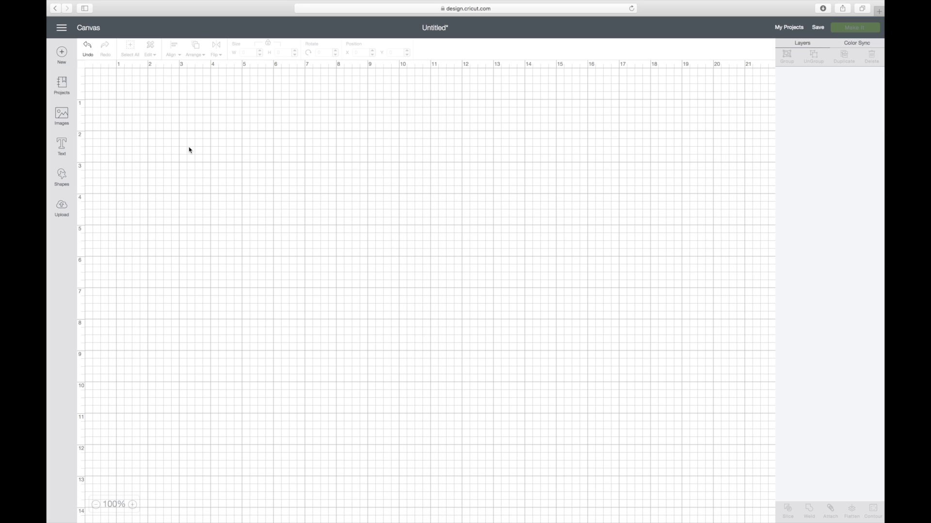
# - Add a heart shape to the canvas and set its width to 5 inches
pyautogui.click(63, 177)
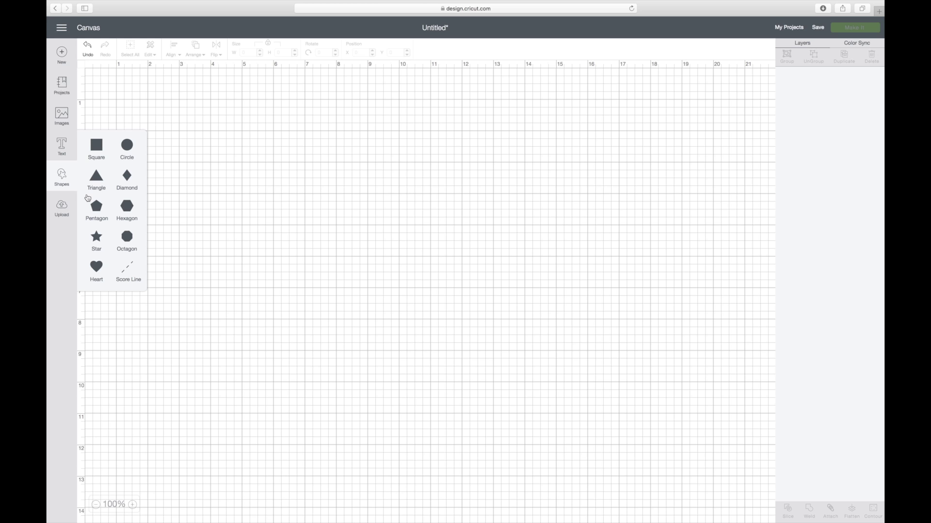
pyautogui.click(96, 269)
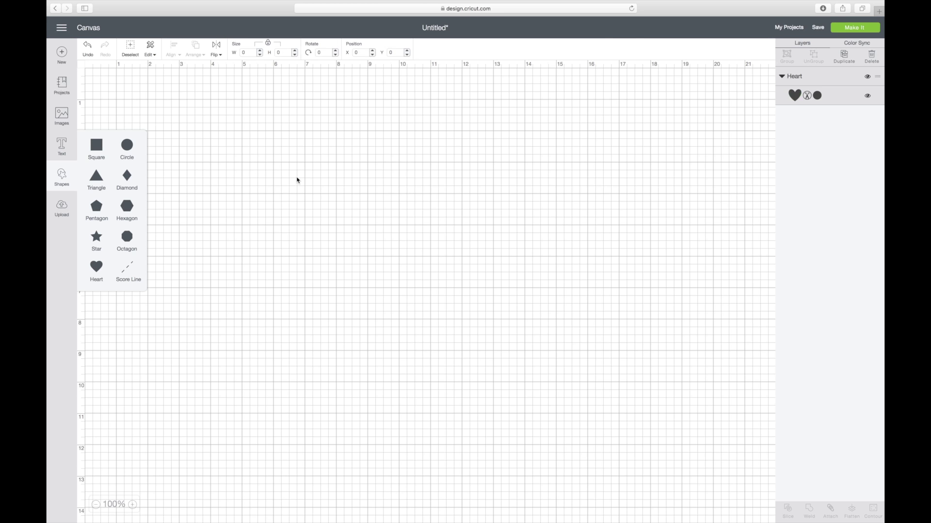
pyautogui.moveTo(231, 197); pyautogui.dragTo(243, 204)
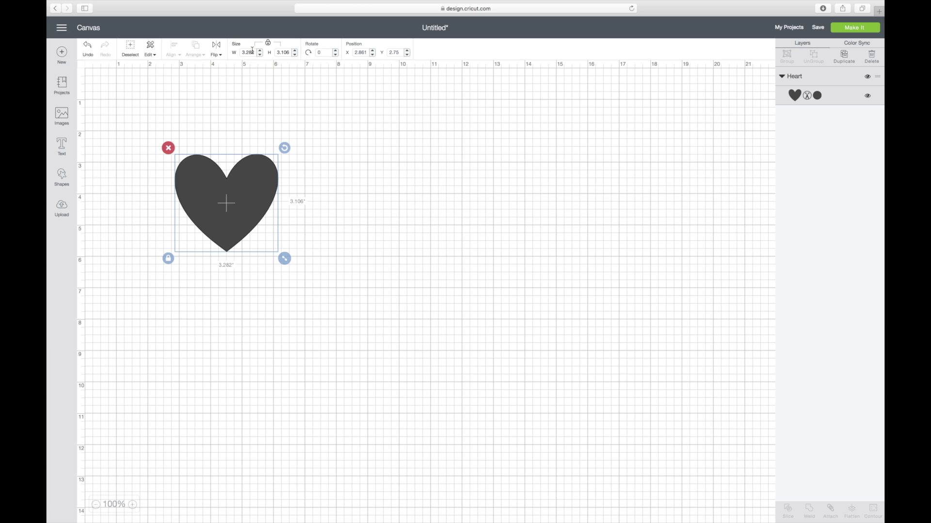
pyautogui.press('BackSpace')
pyautogui.press('super+a')
pyautogui.write('5')
pyautogui.press('Return')
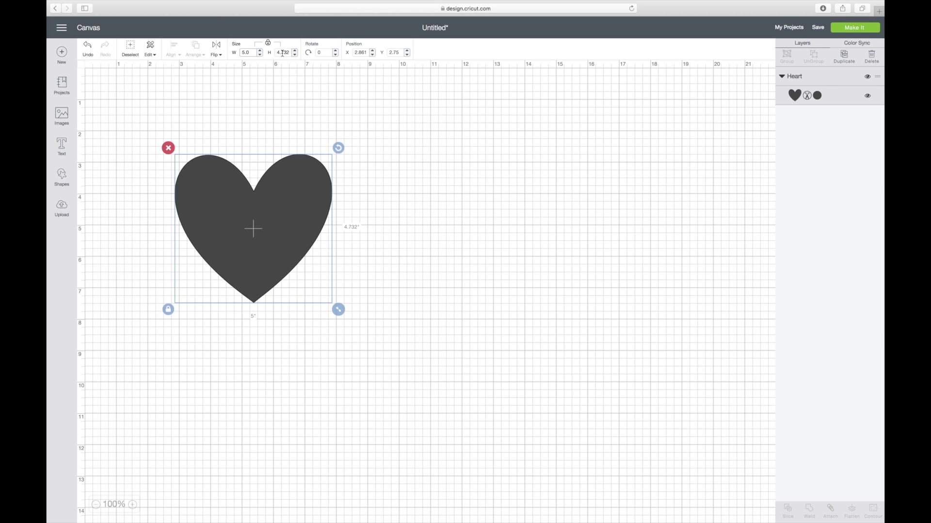
# - Stretch the heart with its proportions unlocked to about 4.57 by 5.47 inches and lock the proportions again
pyautogui.click(268, 44)
pyautogui.moveTo(339, 310); pyautogui.dragTo(325, 333)
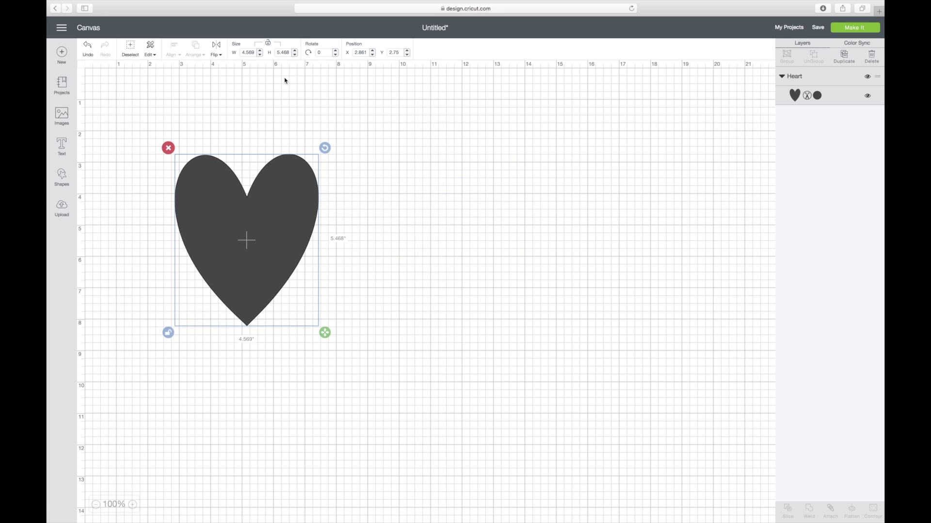
pyautogui.click(268, 43)
# - Scale the heart proportionally to about 4.81 by 5.76 inches and delete it from the canvas
pyautogui.moveTo(324, 333); pyautogui.dragTo(338, 348)
pyautogui.moveTo(375, 373); pyautogui.dragTo(315, 342)
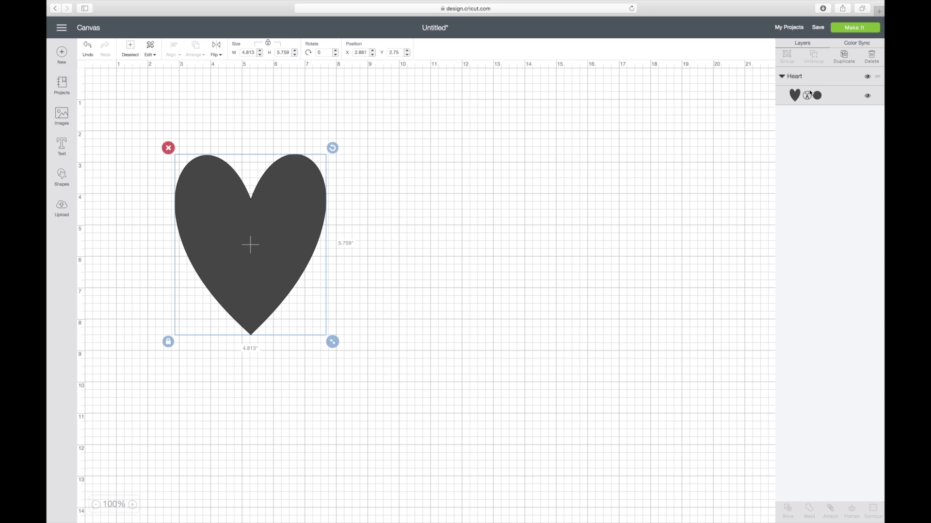
pyautogui.click(872, 55)
# - Add a new heart shape near the canvas origin and set its width to 5 inches
pyautogui.click(63, 177)
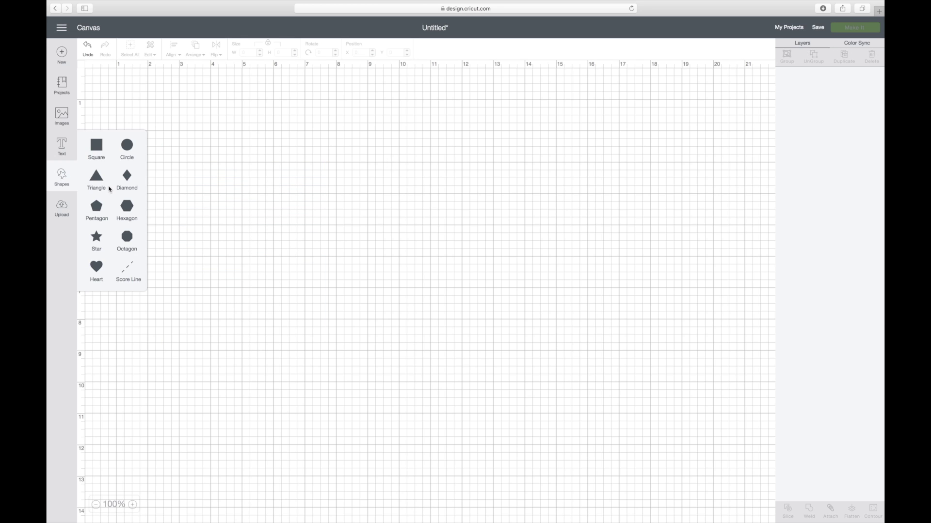
pyautogui.click(100, 272)
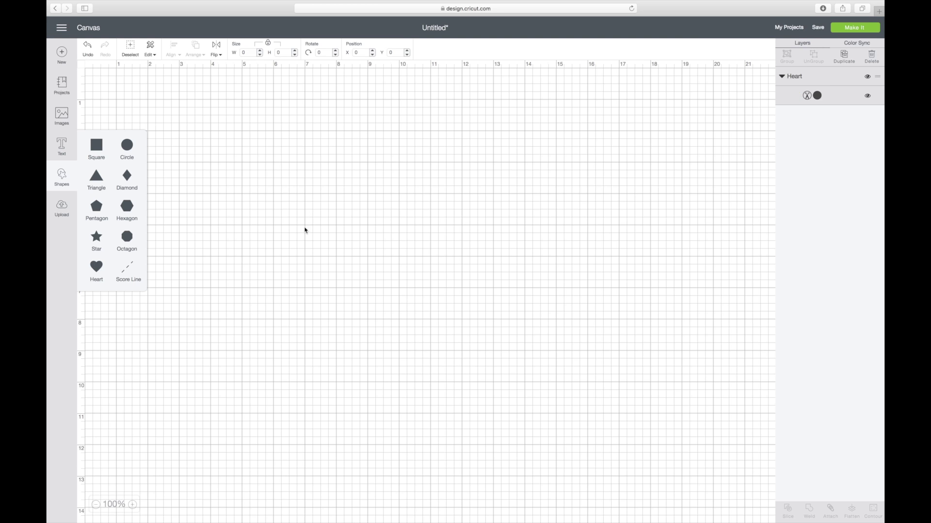
pyautogui.moveTo(245, 225); pyautogui.dragTo(203, 164)
pyautogui.moveTo(247, 207); pyautogui.dragTo(293, 249)
pyautogui.click(249, 52)
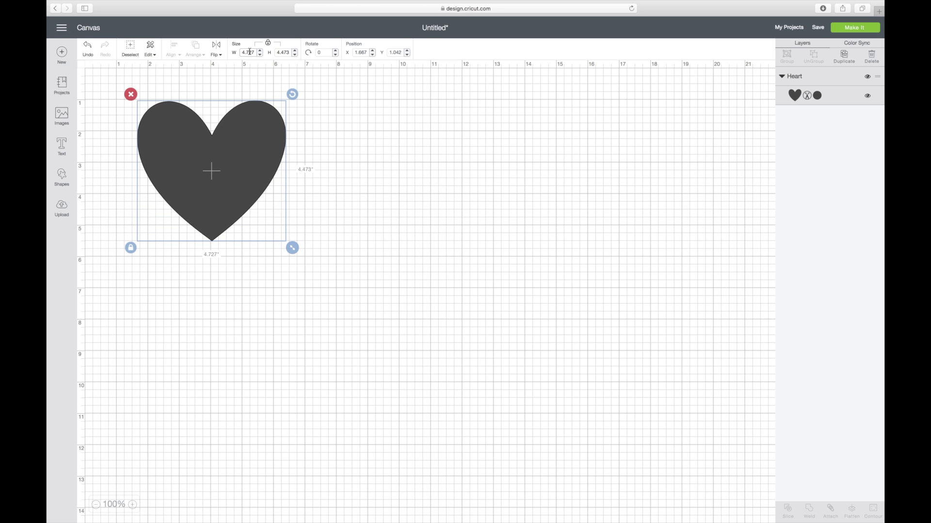
pyautogui.doubleClick(249, 52)
pyautogui.write('5')
pyautogui.press('Return')
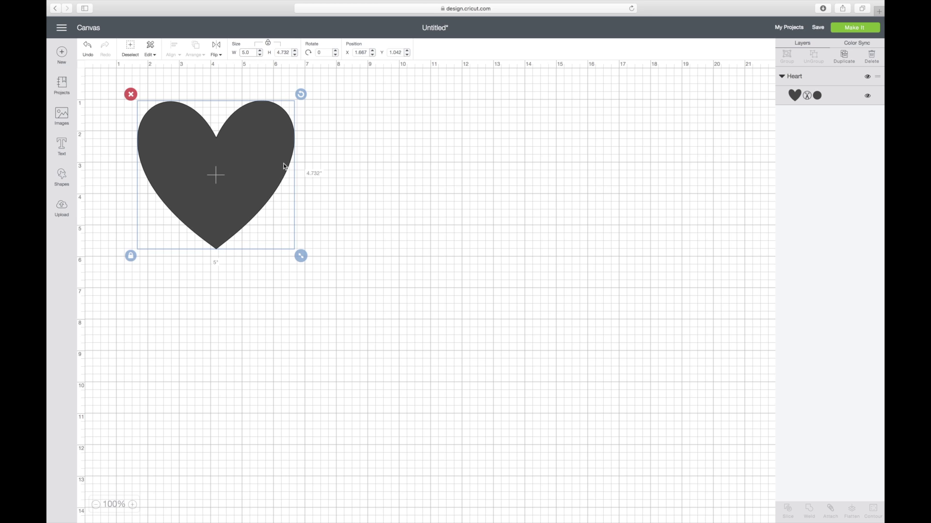
pyautogui.moveTo(244, 192); pyautogui.dragTo(243, 196)
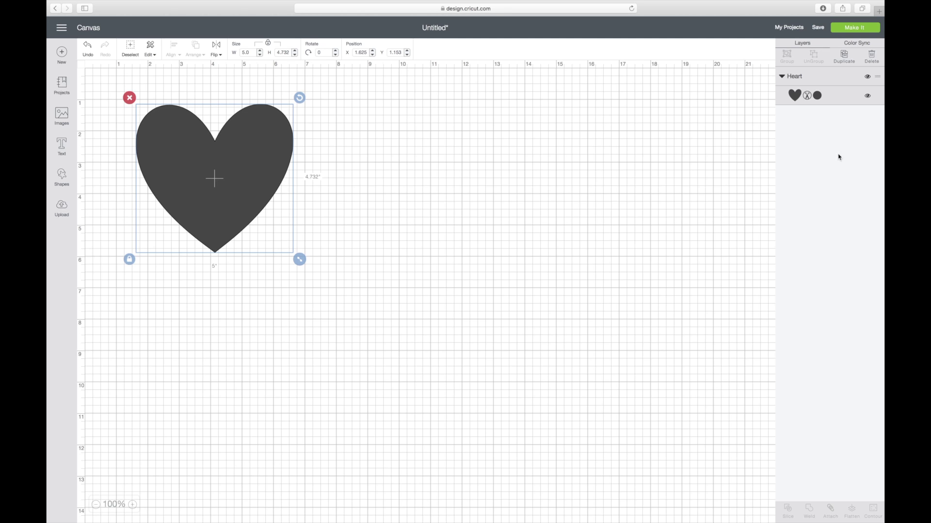
# - Duplicate the heart and move the copy to the right of the original so their sides touch
pyautogui.click(844, 54)
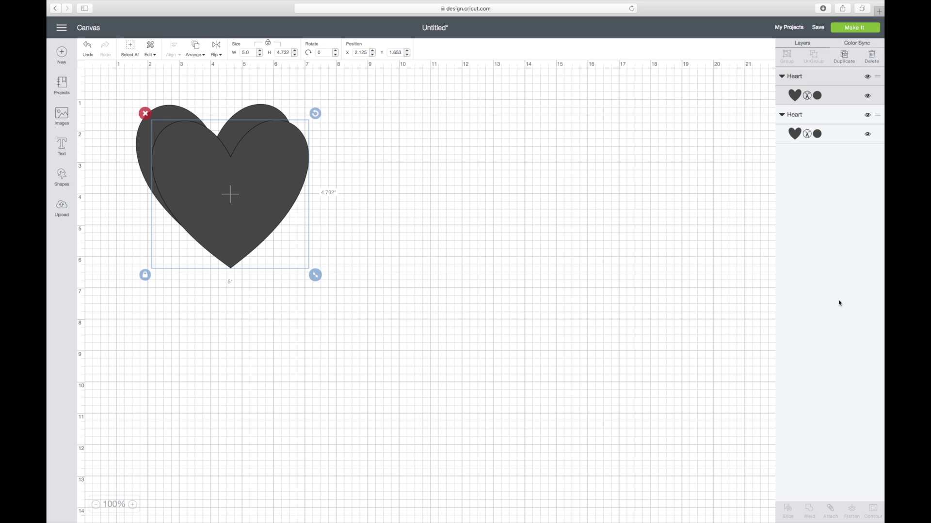
pyautogui.click(817, 93)
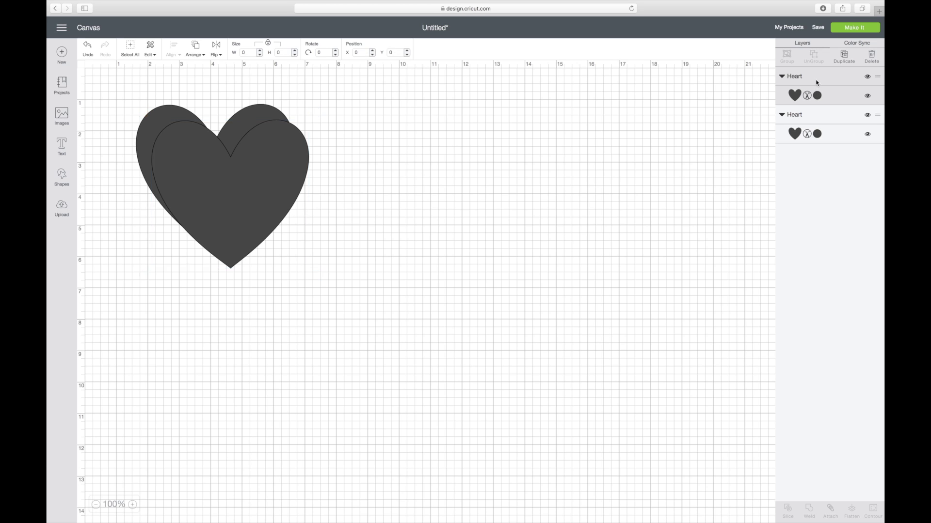
pyautogui.click(821, 113)
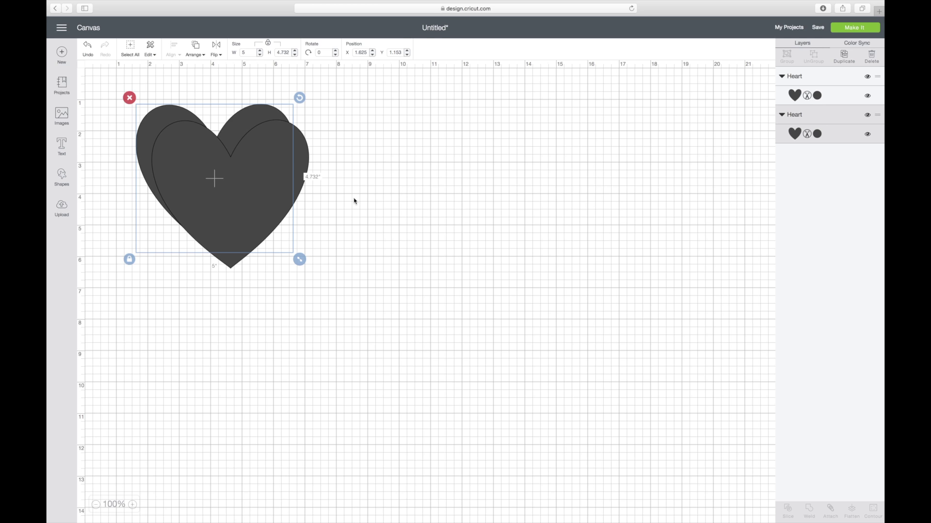
pyautogui.click(306, 173)
pyautogui.moveTo(300, 169); pyautogui.dragTo(440, 149)
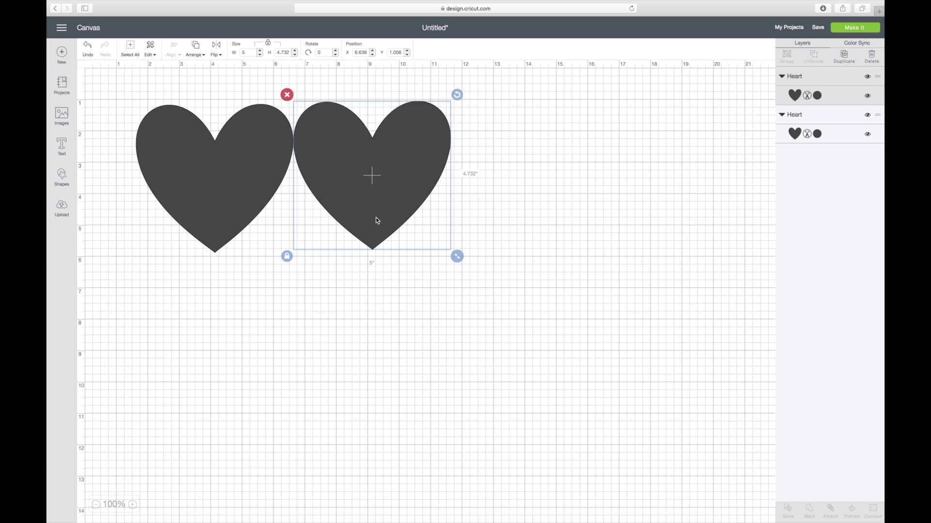
# - Adjust both hearts to the same height on the canvas with their inner sides just meeting
pyautogui.moveTo(376, 215); pyautogui.dragTo(375, 225)
pyautogui.click(229, 206)
pyautogui.moveTo(228, 203); pyautogui.dragTo(232, 209)
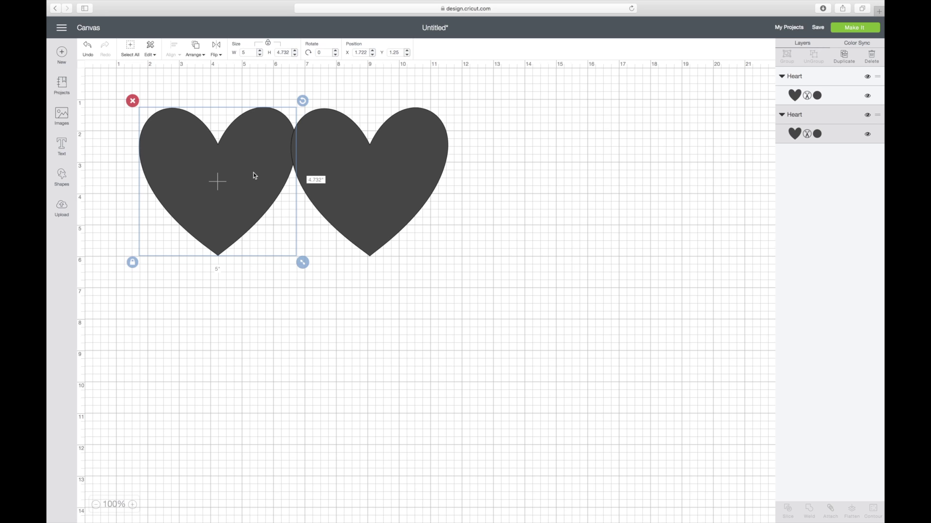
pyautogui.moveTo(254, 172); pyautogui.dragTo(254, 172)
pyautogui.moveTo(254, 172); pyautogui.dragTo(248, 171)
pyautogui.click(414, 316)
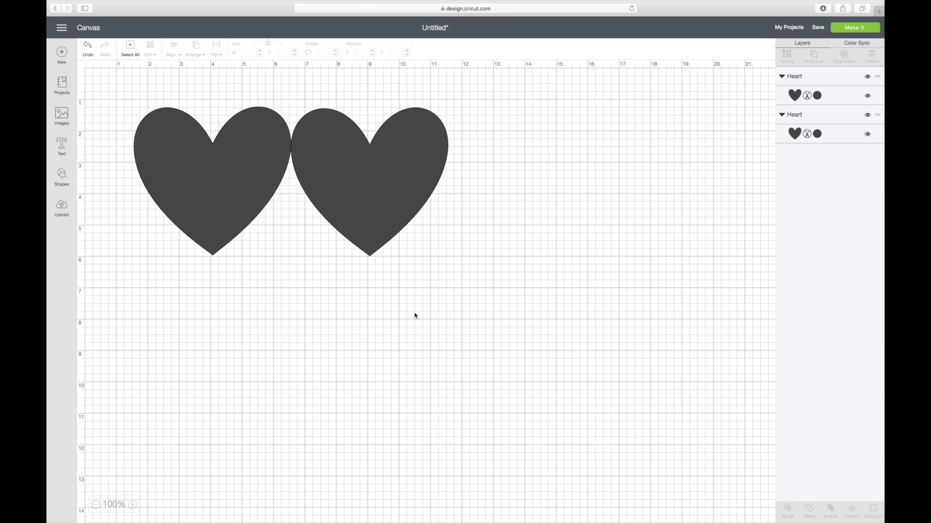
# - Nudge the left heart toward the right one so the two overlap slightly at the sides
pyautogui.click(262, 197)
pyautogui.click(335, 317)
pyautogui.moveTo(204, 176); pyautogui.dragTo(206, 178)
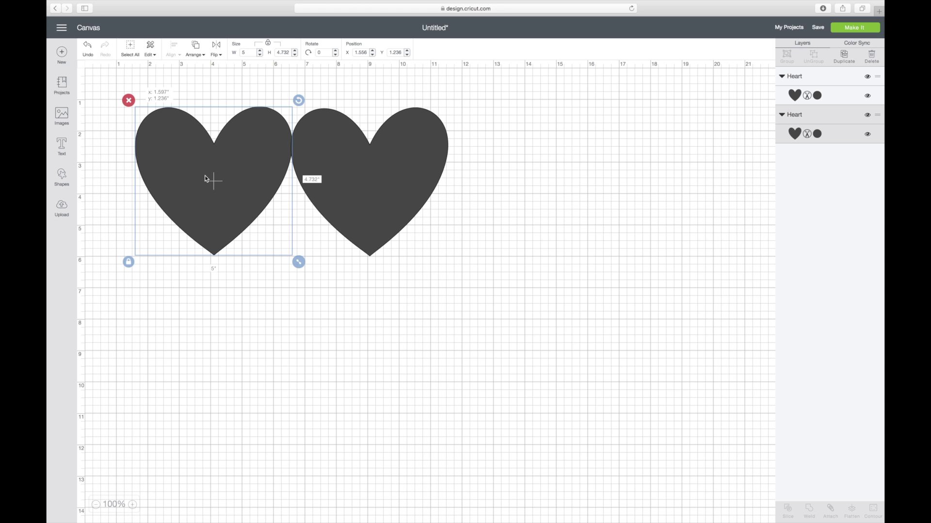
pyautogui.moveTo(206, 179); pyautogui.dragTo(207, 179)
pyautogui.click(291, 344)
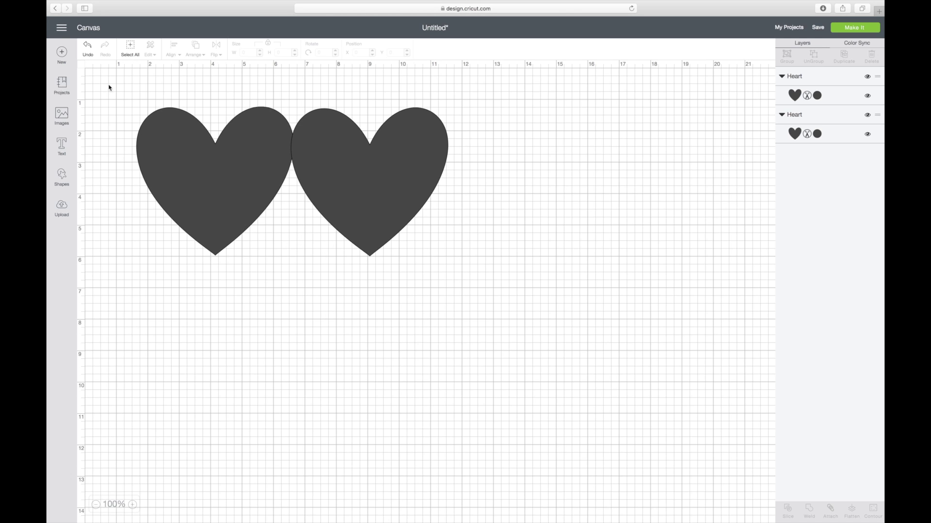
# - Select both overlapping hearts and weld them into a single shape
pyautogui.moveTo(88, 70); pyautogui.dragTo(524, 309)
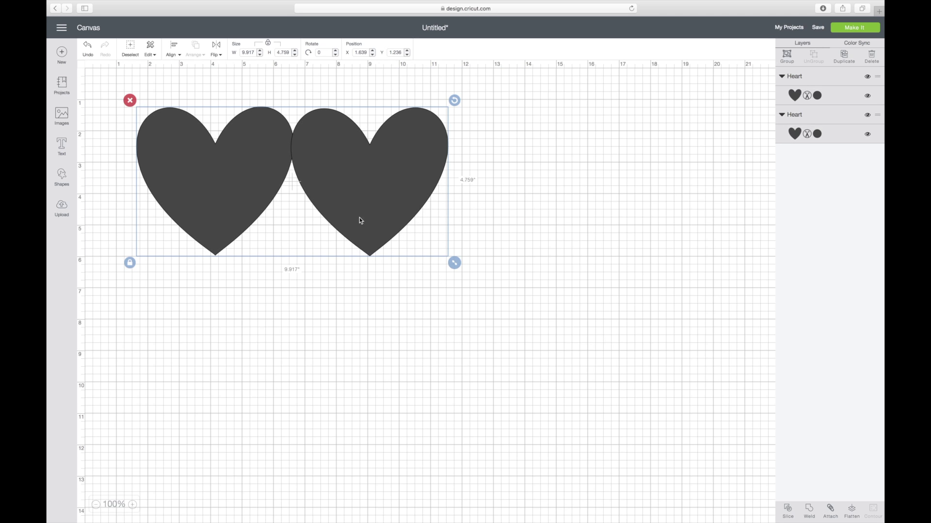
pyautogui.rightClick(320, 180)
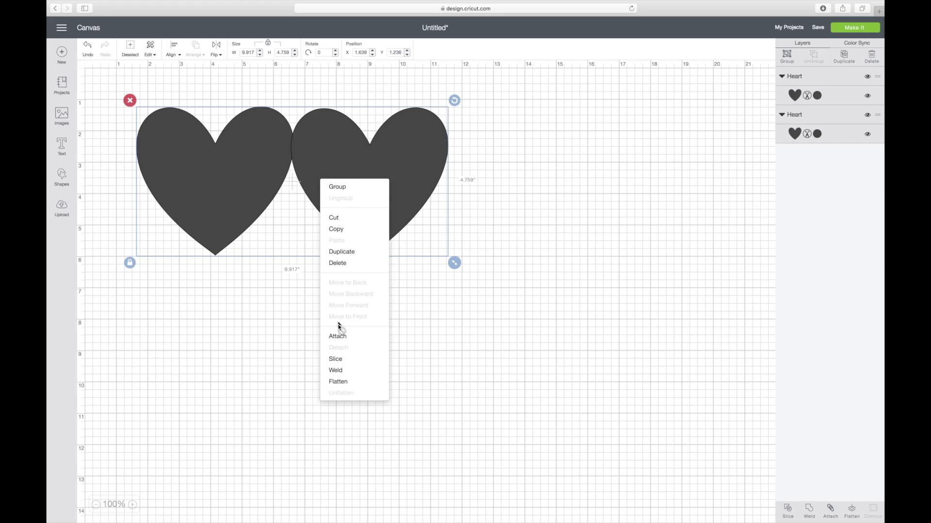
pyautogui.click(342, 373)
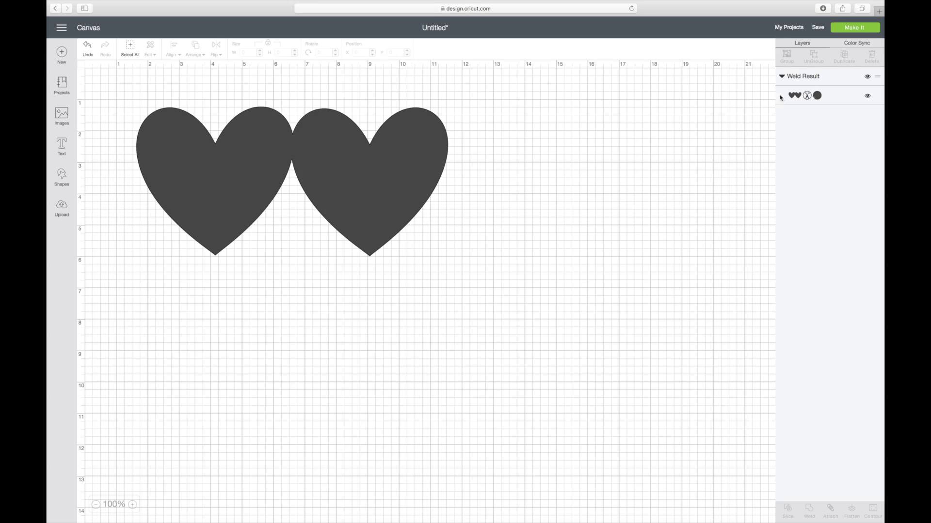
# - Move the welded hearts closer to the canvas origin and enlarge them proportionally to about 12.69 by 6.09 inches
pyautogui.moveTo(400, 151)
pyautogui.mouseDown()
pyautogui.moveTo(567, 160)
pyautogui.moveTo(485, 199)
pyautogui.moveTo(437, 196)
pyautogui.moveTo(402, 145)
pyautogui.moveTo(398, 152)
pyautogui.mouseUp()
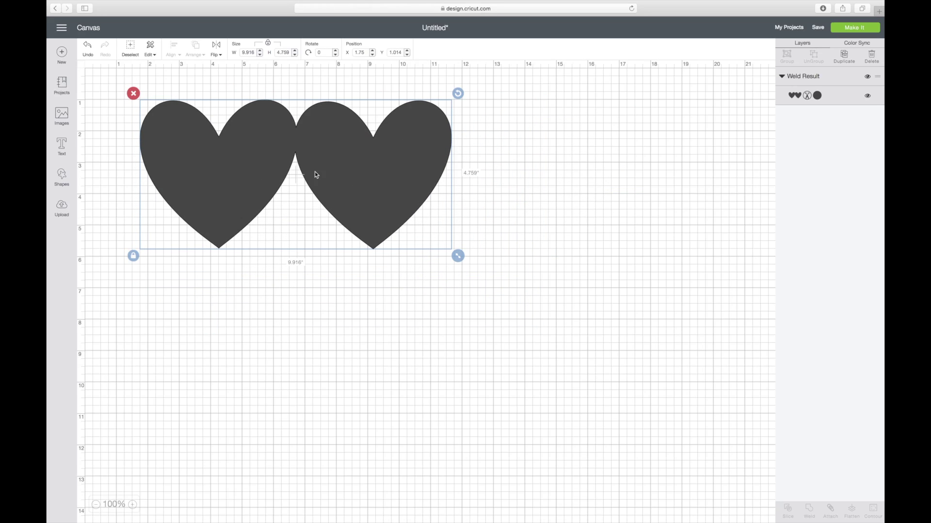
pyautogui.moveTo(338, 182); pyautogui.dragTo(305, 161)
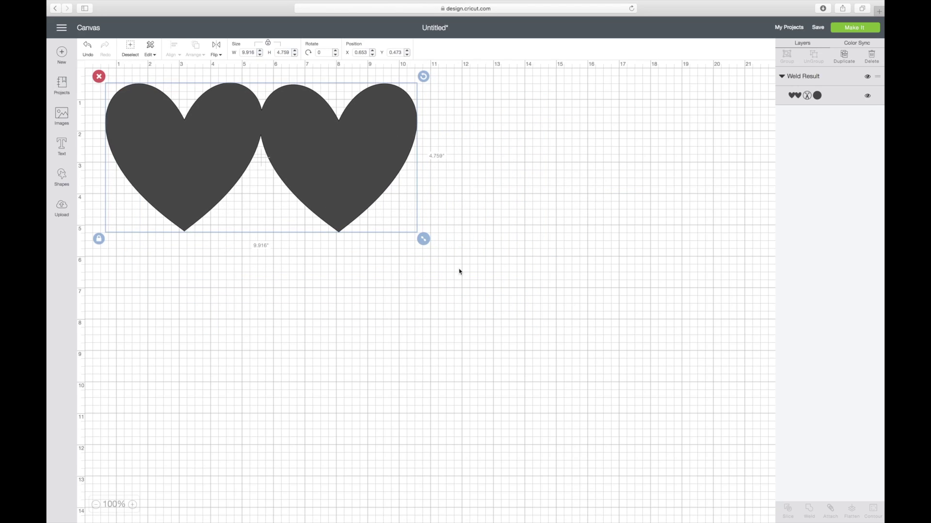
pyautogui.moveTo(423, 239); pyautogui.dragTo(512, 302)
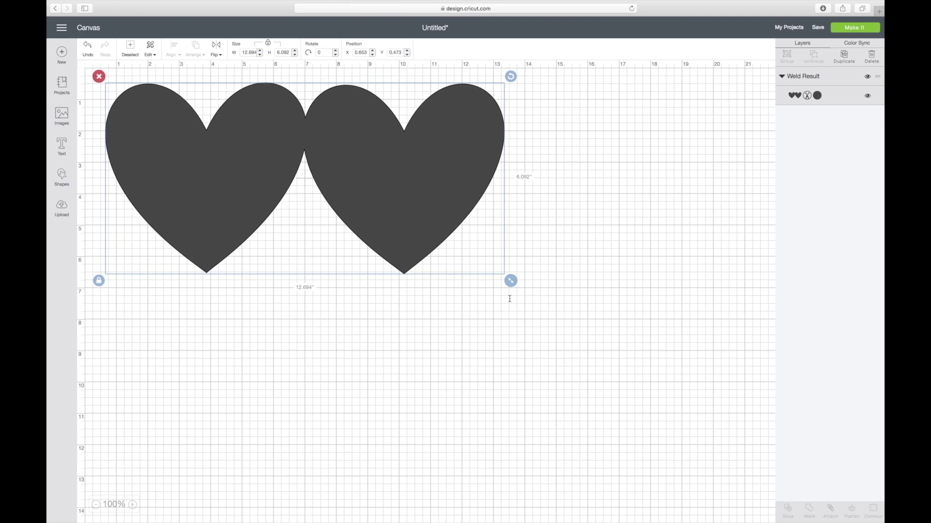
pyautogui.moveTo(396, 195)
pyautogui.mouseDown()
pyautogui.moveTo(382, 184)
pyautogui.moveTo(401, 206)
pyautogui.mouseUp()
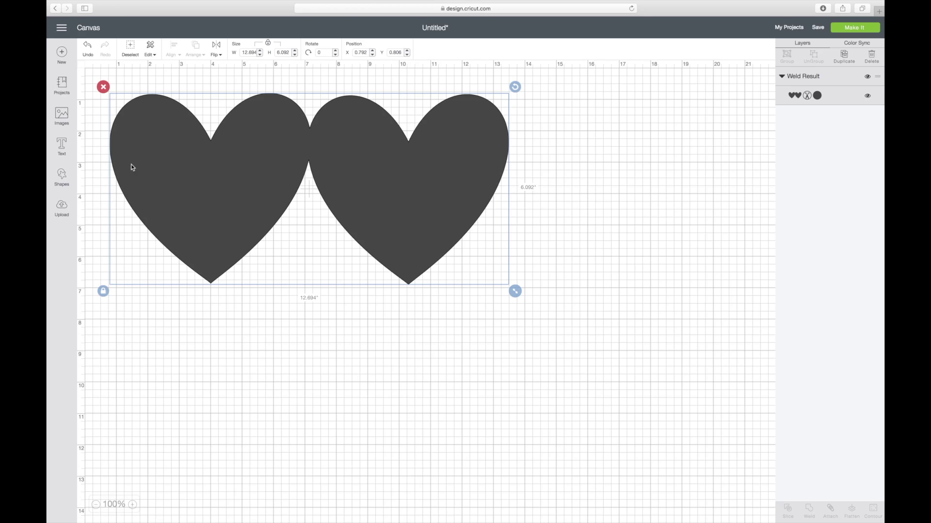
# - Add a text object reading "LOVE YOU!" below the welded hearts
pyautogui.click(61, 148)
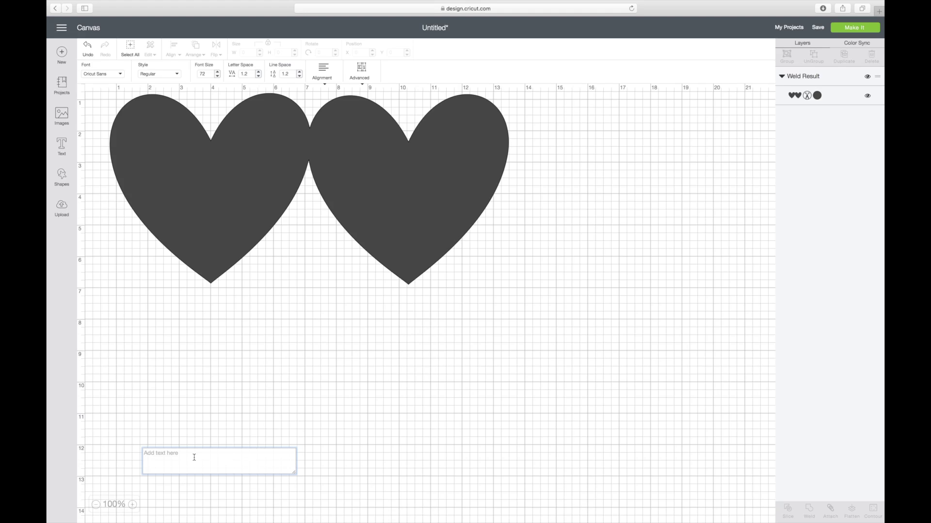
pyautogui.write('LOVE YOU')
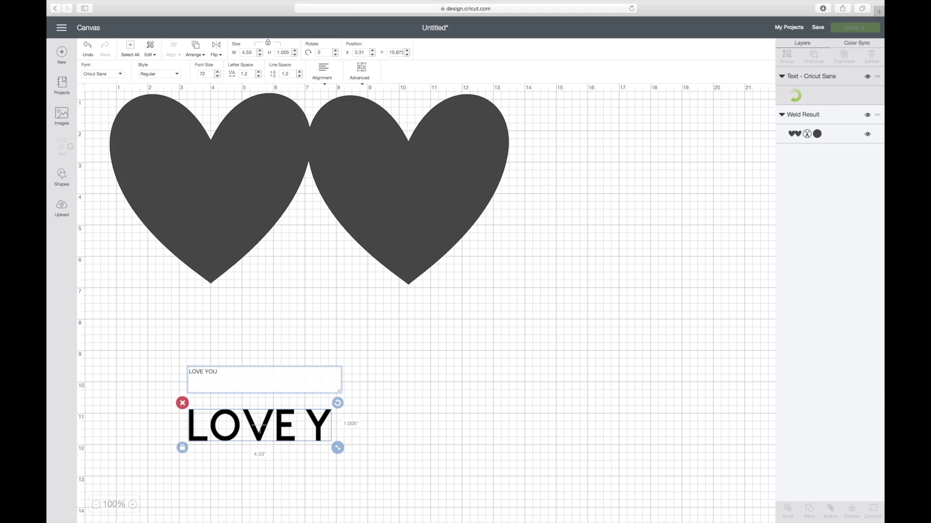
pyautogui.write('!')
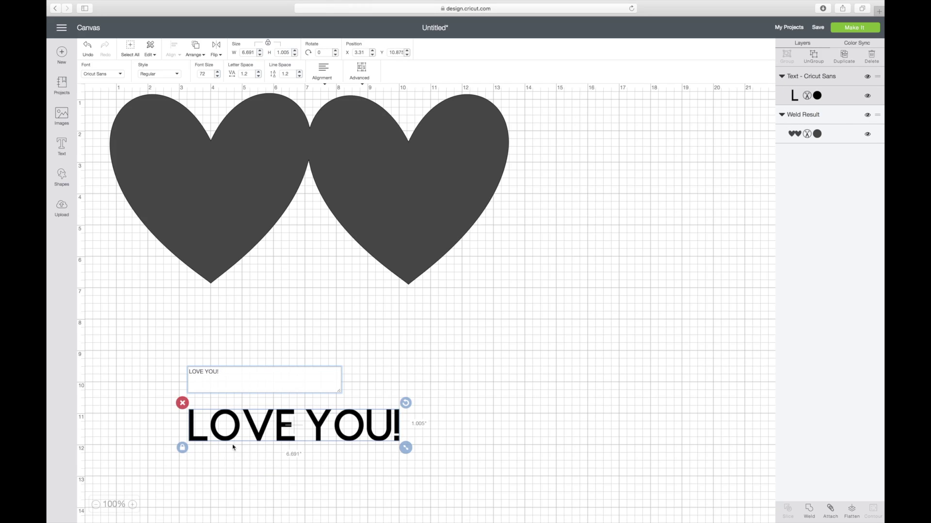
# - Look through the All, System and Cricut font collections for a suitable font for the LOVE YOU! text
pyautogui.moveTo(221, 372); pyautogui.dragTo(180, 370)
pyautogui.click(120, 74)
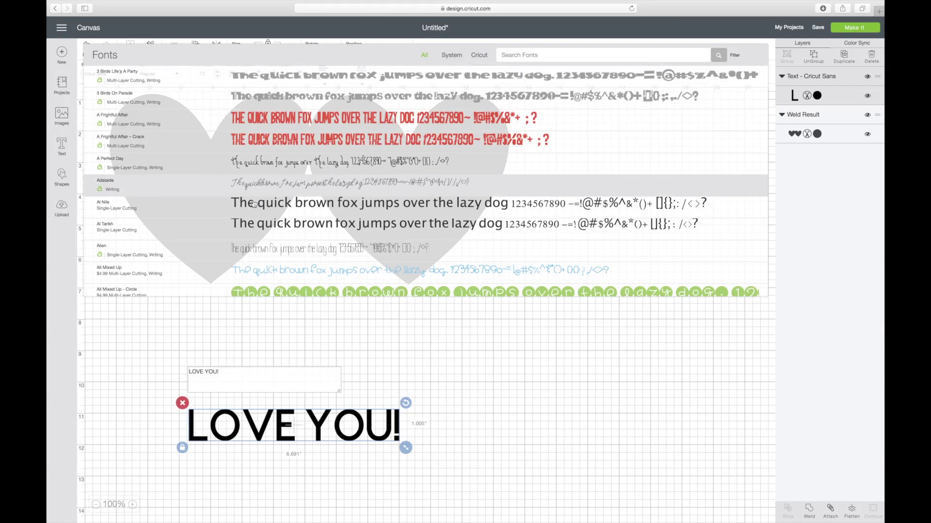
pyautogui.scroll(-5, 228, 239)
pyautogui.scroll(-10, 227, 239)
pyautogui.scroll(15, 228, 239)
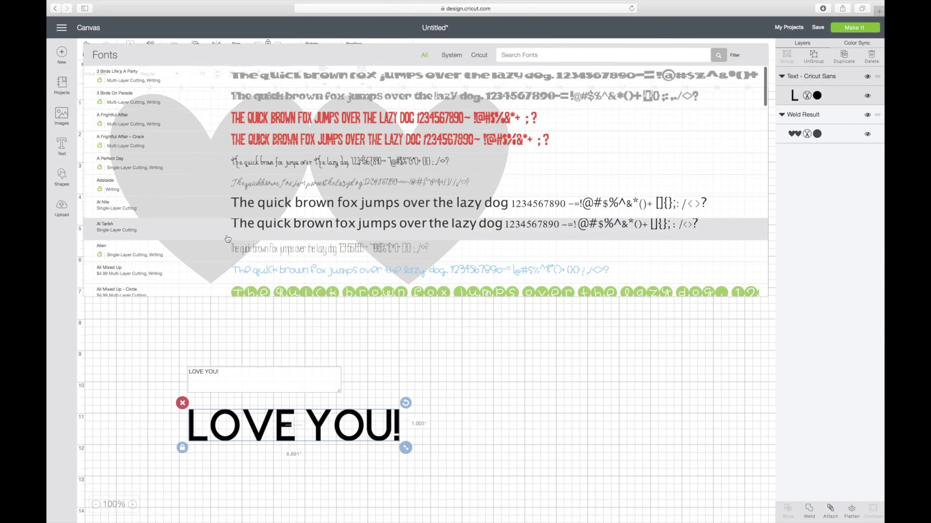
pyautogui.click(452, 55)
pyautogui.scroll(-10, 383, 192)
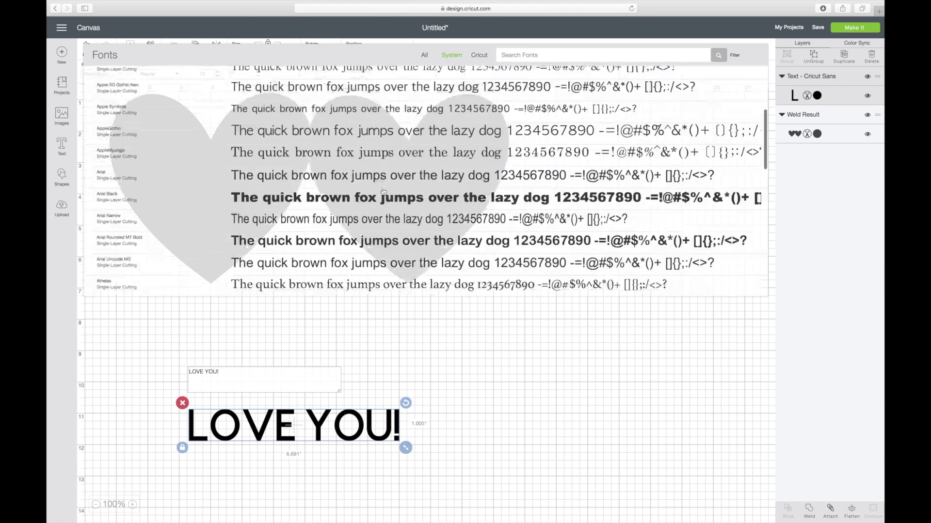
pyautogui.scroll(-8, 382, 191)
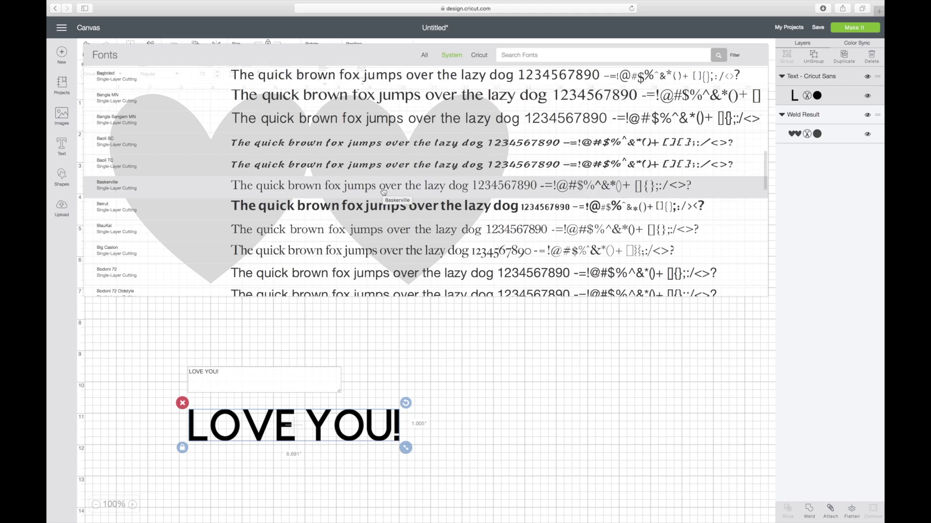
pyautogui.scroll(18, 383, 191)
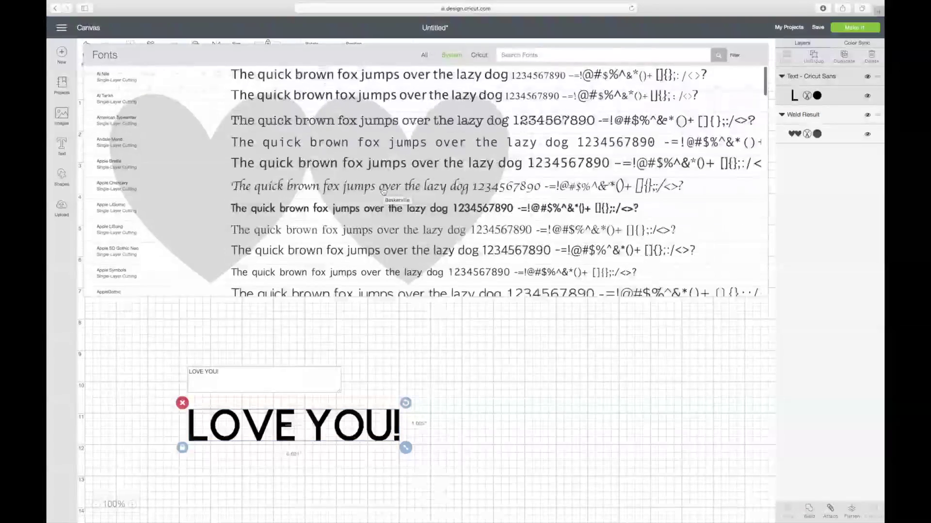
pyautogui.click(485, 56)
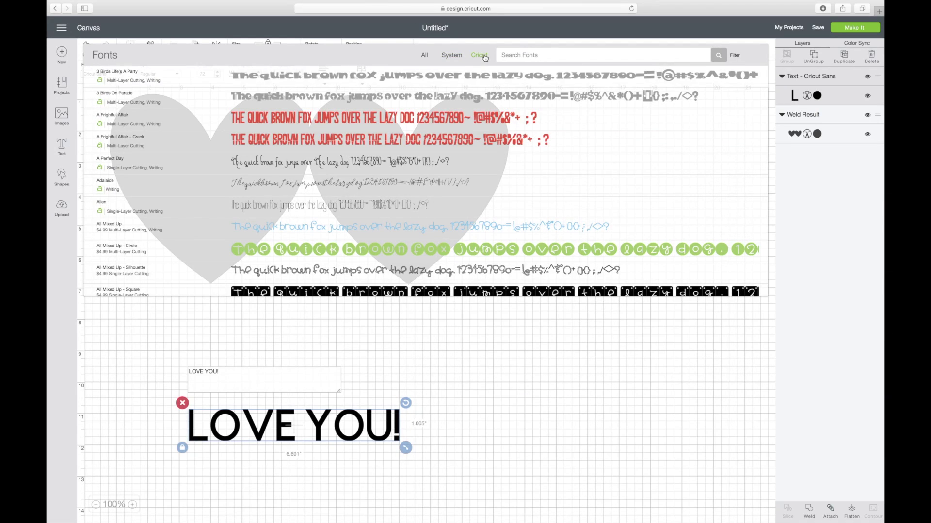
pyautogui.scroll(-2, 448, 190)
pyautogui.scroll(1, 448, 190)
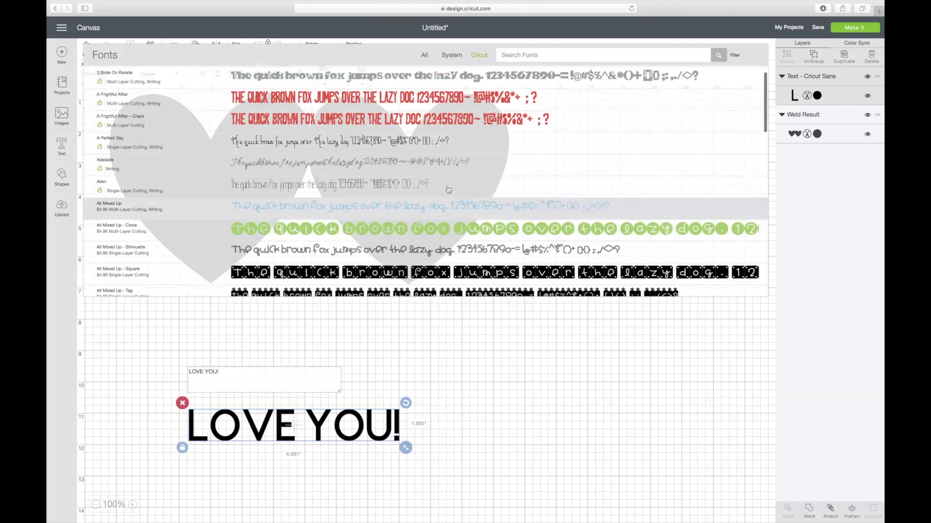
pyautogui.click(424, 56)
pyautogui.scroll(-3, 395, 223)
pyautogui.scroll(5, 395, 223)
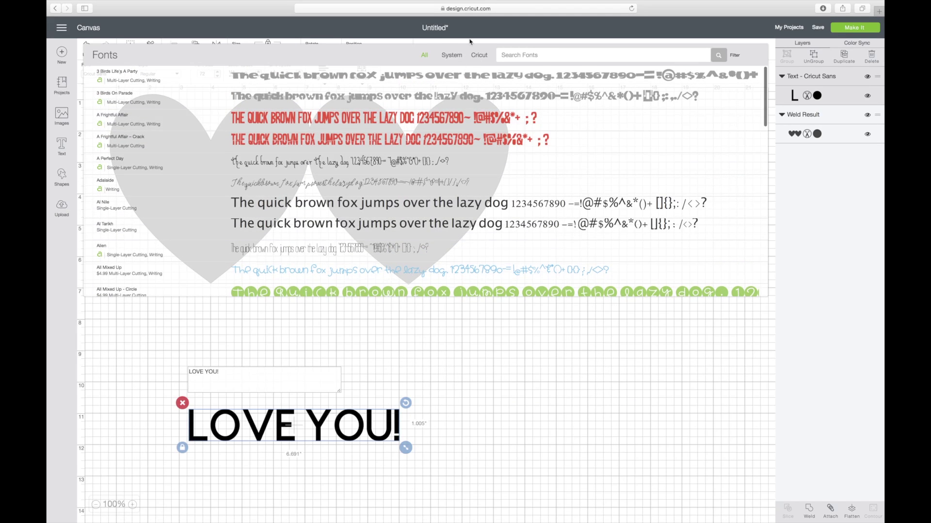
pyautogui.click(480, 56)
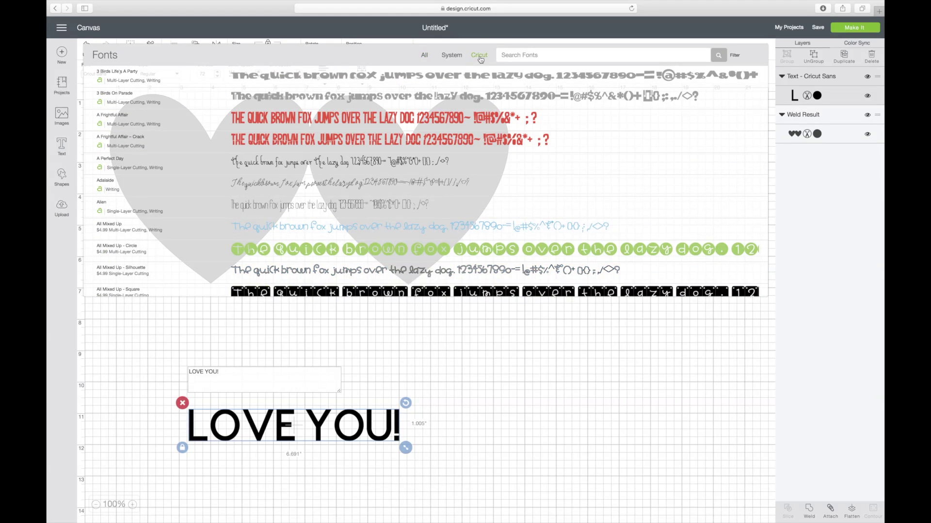
# - Set the LOVE YOU! text in the A Frightful Affair font and place it across the upper part of the right heart
pyautogui.click(735, 56)
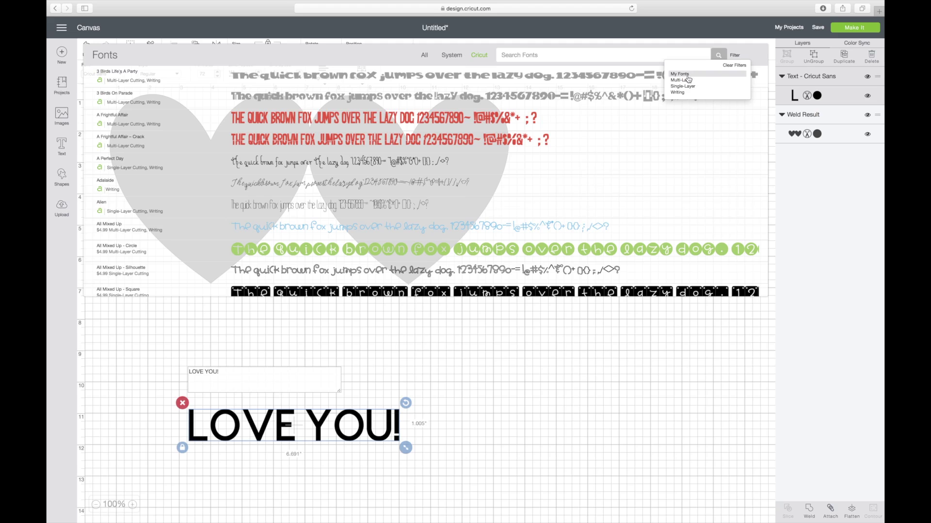
pyautogui.click(667, 121)
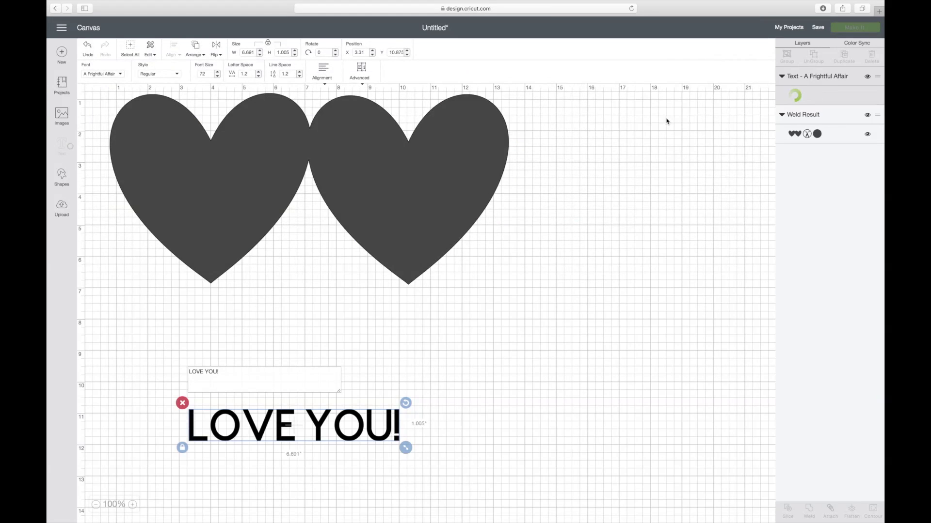
pyautogui.moveTo(279, 428); pyautogui.dragTo(312, 391)
pyautogui.moveTo(229, 428); pyautogui.dragTo(382, 167)
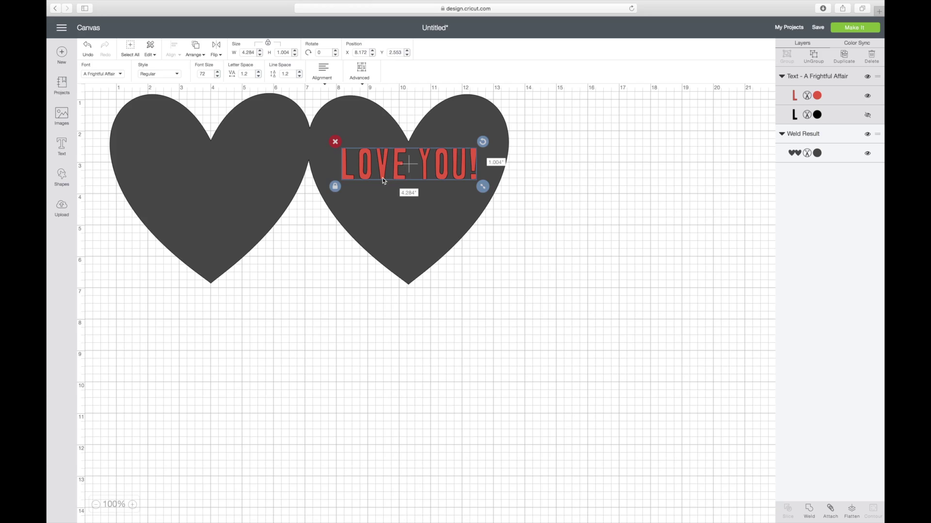
# - Select the text together with the welded hearts and slice the lettering out of the right heart
pyautogui.click(565, 305)
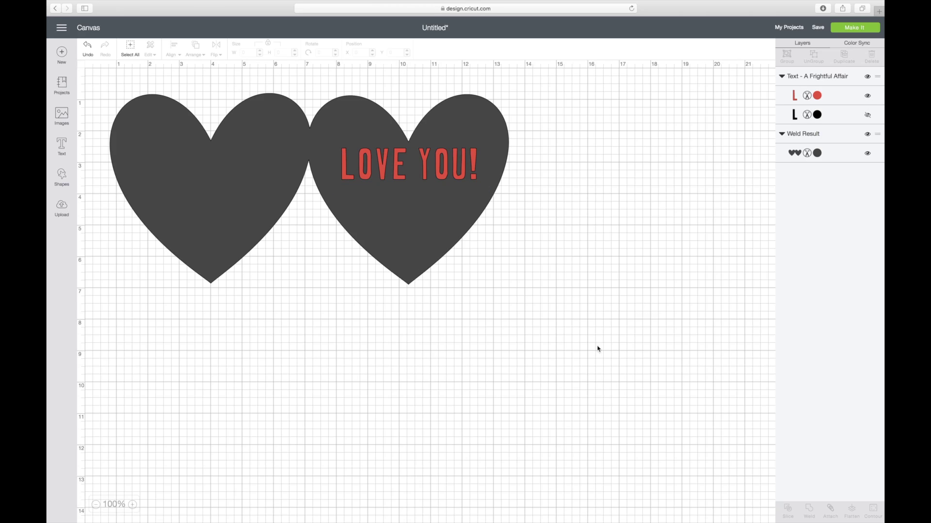
pyautogui.moveTo(611, 342); pyautogui.dragTo(101, 80)
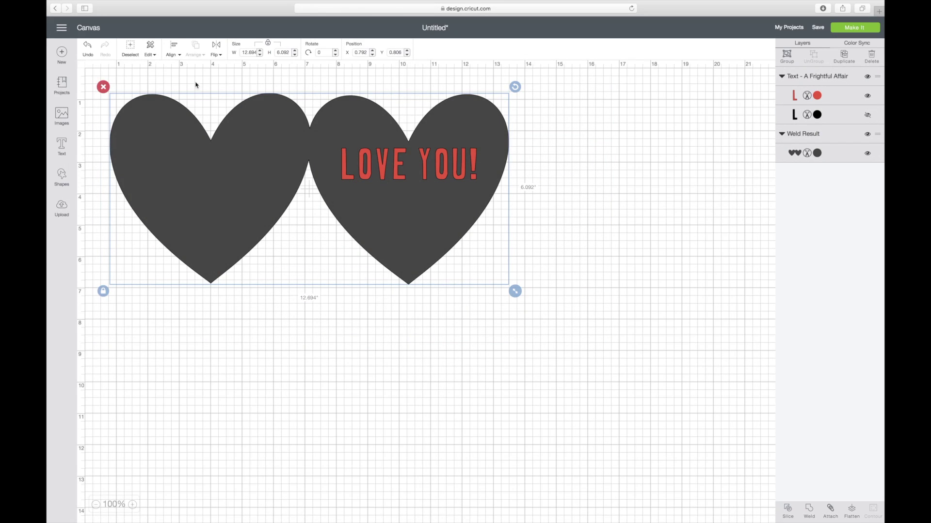
pyautogui.rightClick(379, 163)
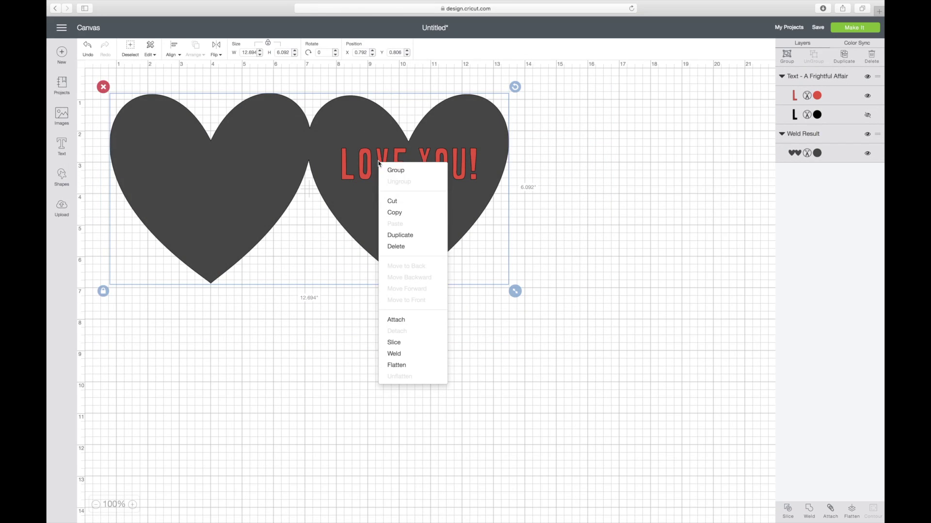
pyautogui.click(404, 343)
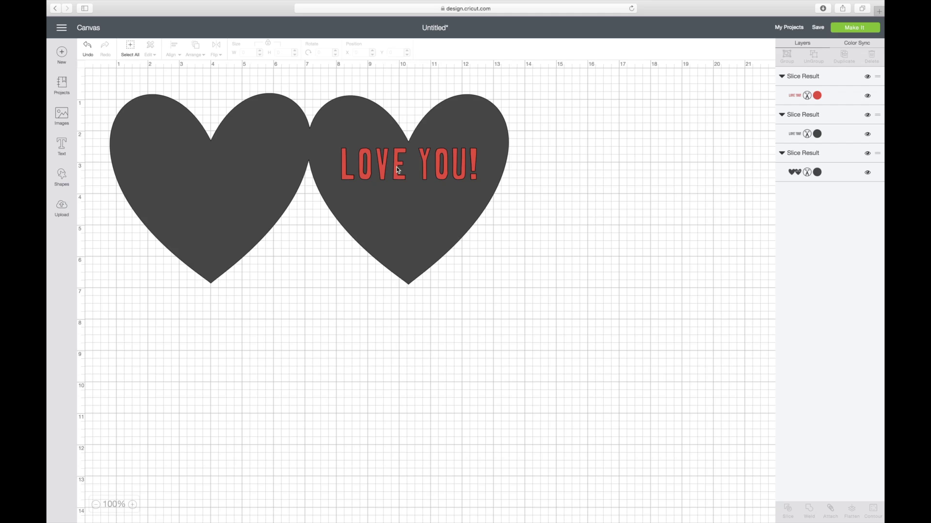
# - Move the red and the dark gray LOVE YOU! slice pieces off the hearts, placing the red one just below the right heart
pyautogui.moveTo(397, 168); pyautogui.dragTo(521, 383)
pyautogui.moveTo(424, 167); pyautogui.dragTo(624, 256)
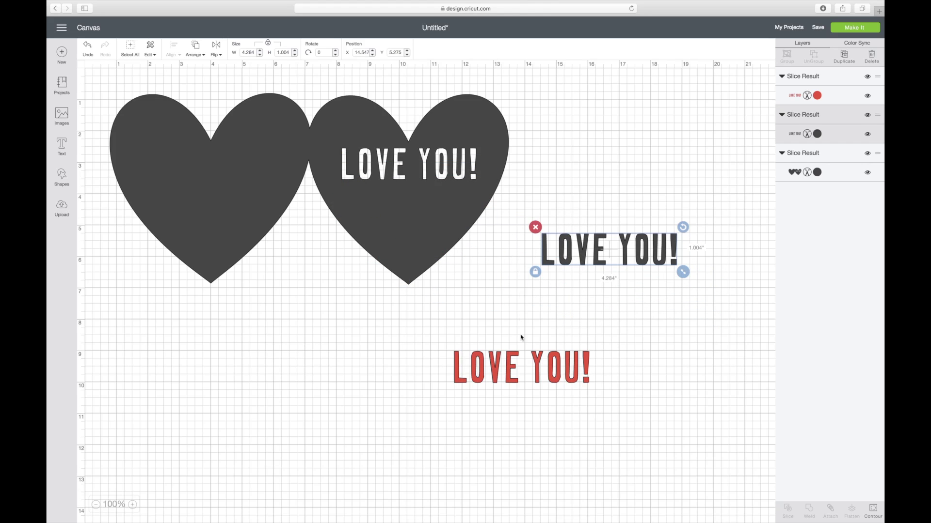
pyautogui.moveTo(500, 368); pyautogui.dragTo(387, 328)
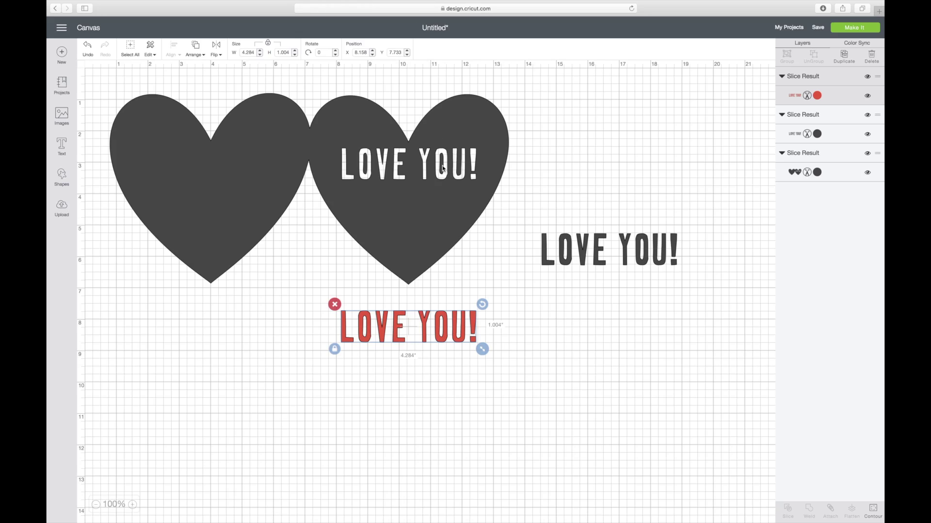
# - Delete the loose dark gray and red LOVE YOU! pieces, keeping only the hearts with the cut-out lettering
pyautogui.click(587, 250)
pyautogui.press('Delete')
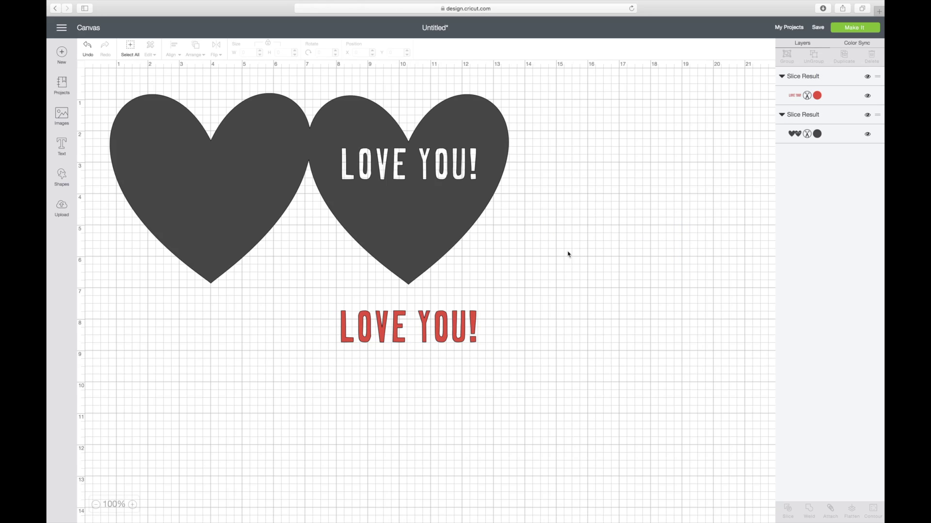
pyautogui.click(376, 330)
pyautogui.press('Delete')
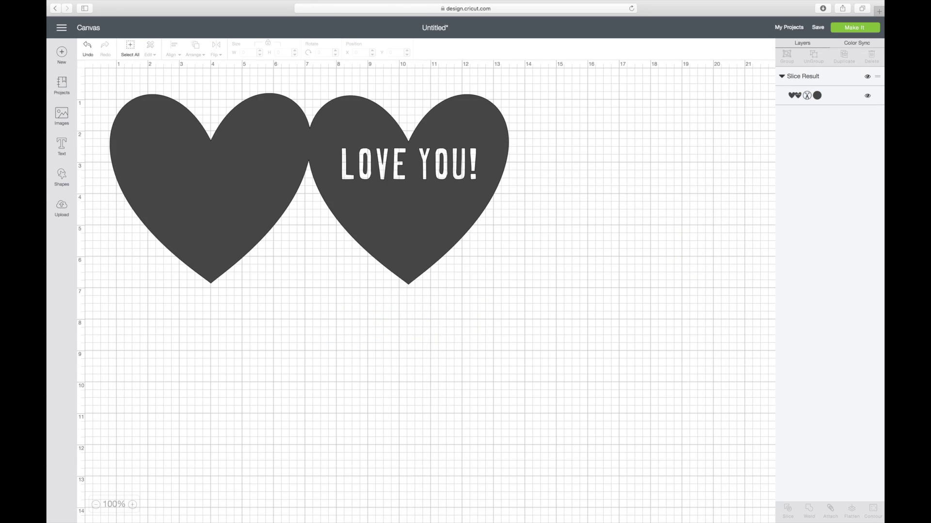
# - Nudge the sliced hearts slightly upward and recolor them with the basic red #E6212E
pyautogui.moveTo(380, 225)
pyautogui.mouseDown()
pyautogui.moveTo(387, 221)
pyautogui.moveTo(380, 216)
pyautogui.mouseUp()
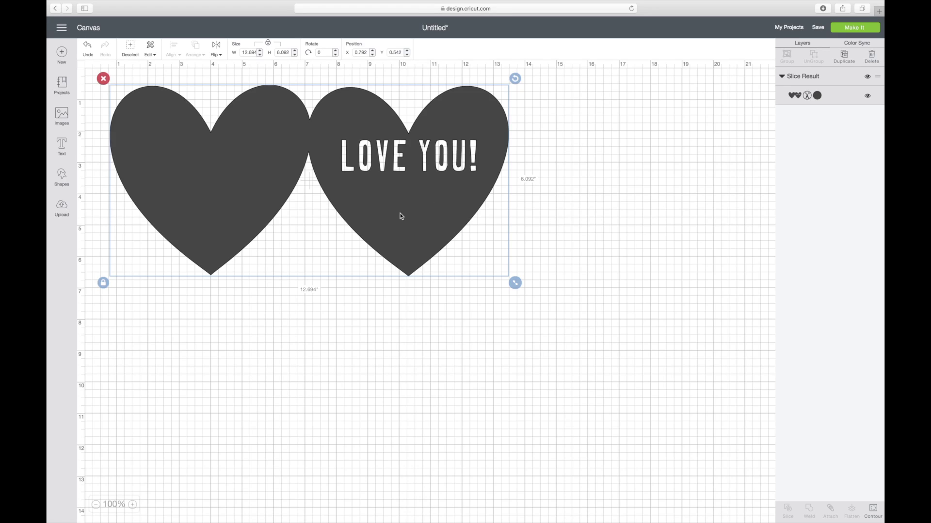
pyautogui.click(818, 96)
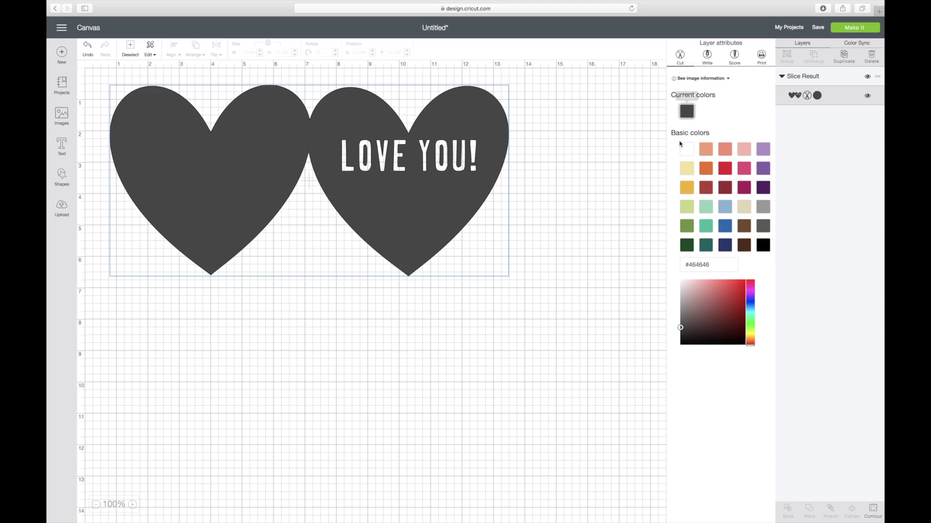
pyautogui.click(727, 173)
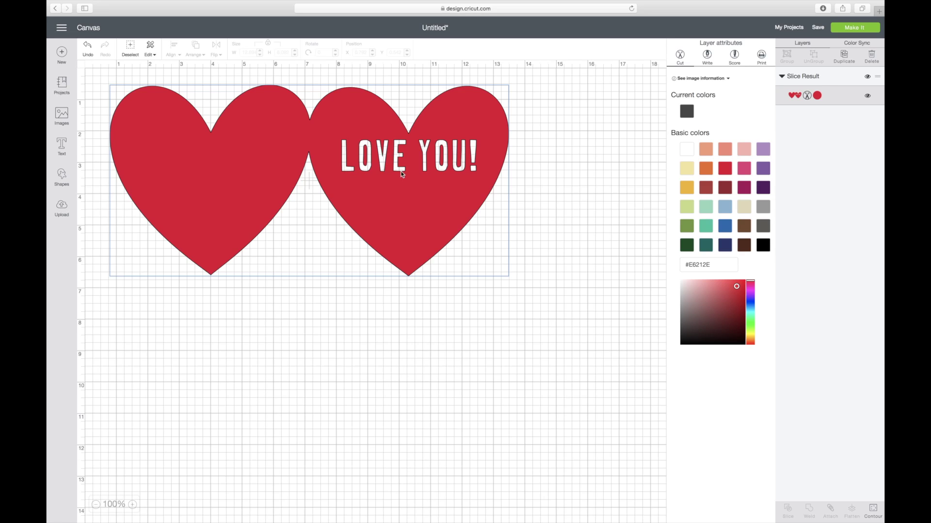
# - Move the red hearts close to the canvas origin, at about X 0.08 and Y 0.17 inches
pyautogui.click(502, 305)
pyautogui.moveTo(418, 232)
pyautogui.mouseDown()
pyautogui.moveTo(431, 233)
pyautogui.moveTo(405, 225)
pyautogui.mouseUp()
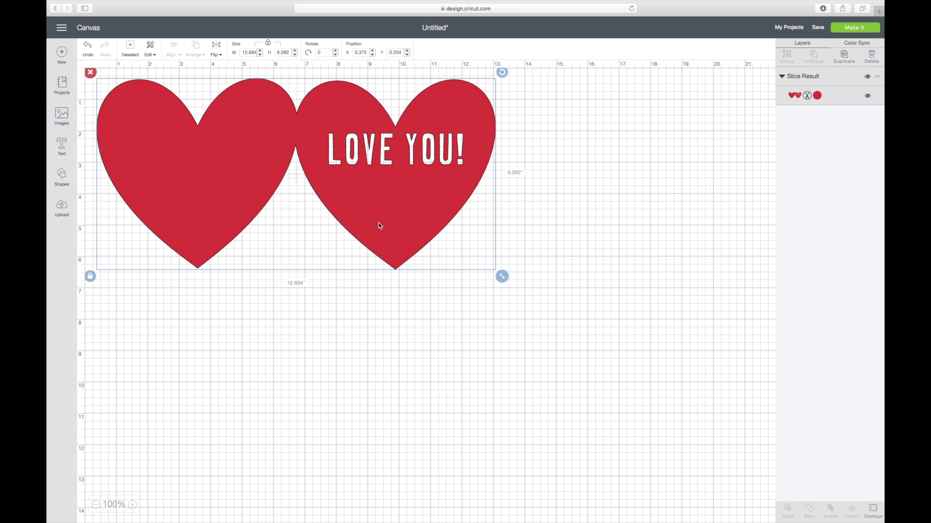
pyautogui.moveTo(379, 222); pyautogui.dragTo(372, 221)
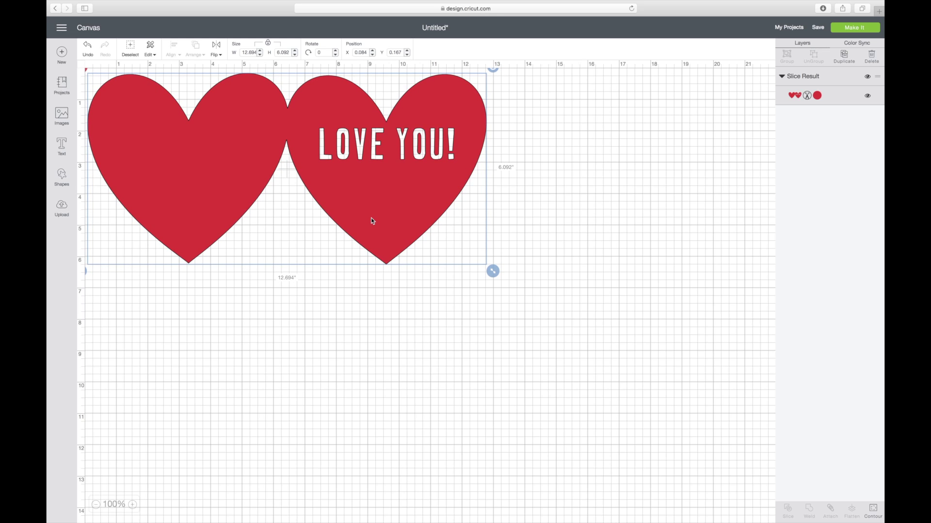